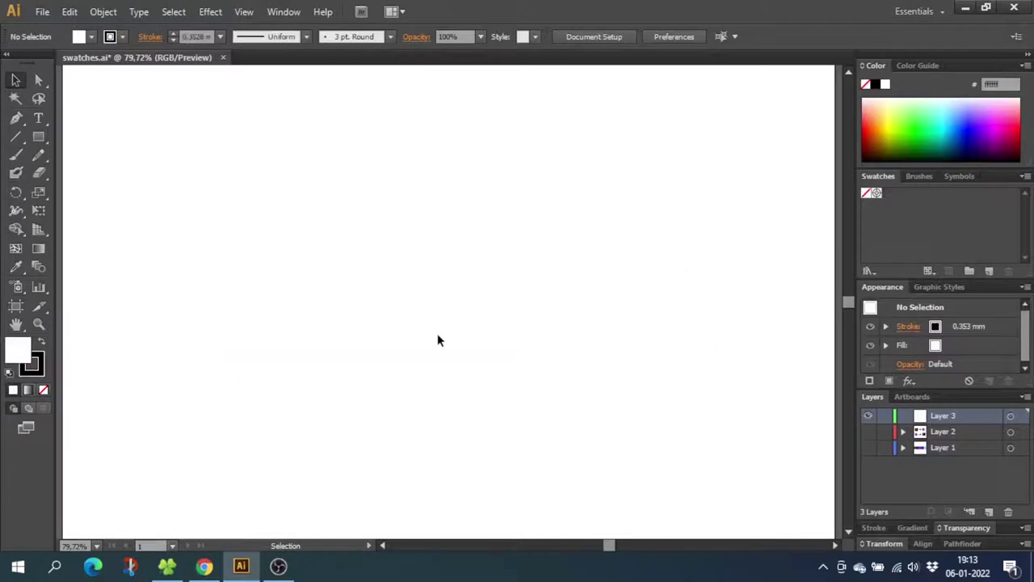
Draw three equal squares in a row, filled light blue, red and mint green
left_click(38, 136)
left_click_drag(237, 291, 313, 366)
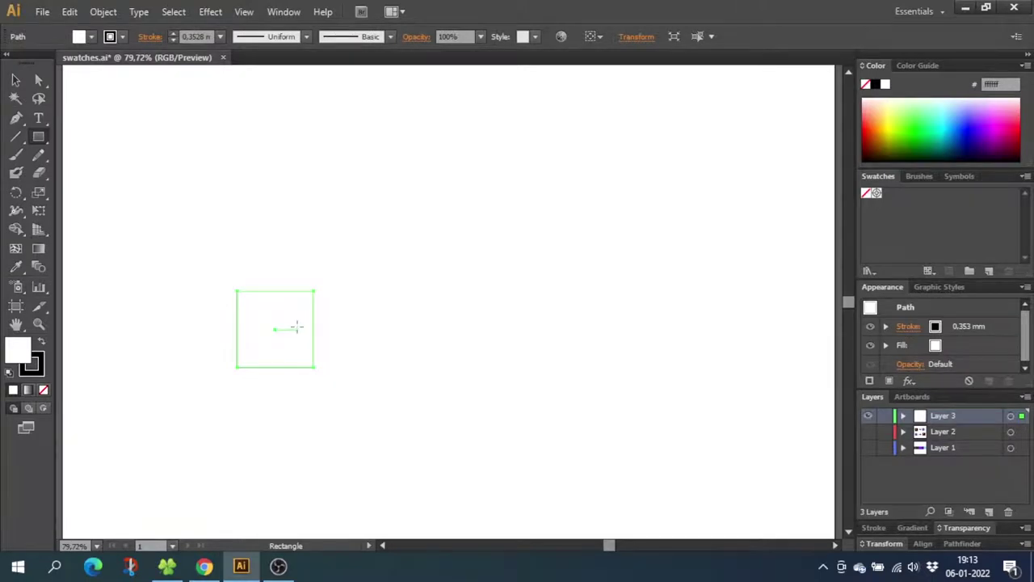
left_click(18, 356)
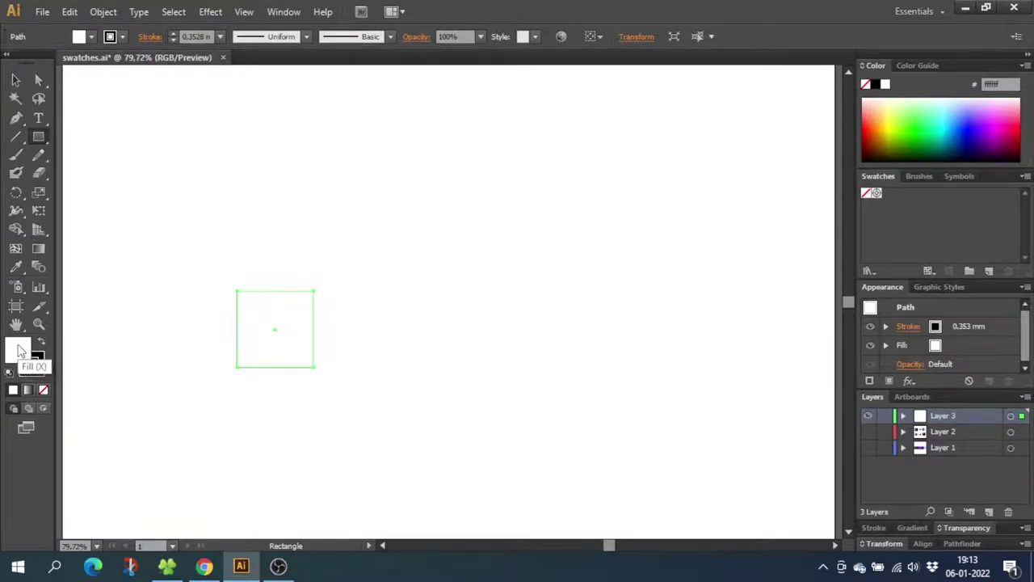
double_click(22, 350)
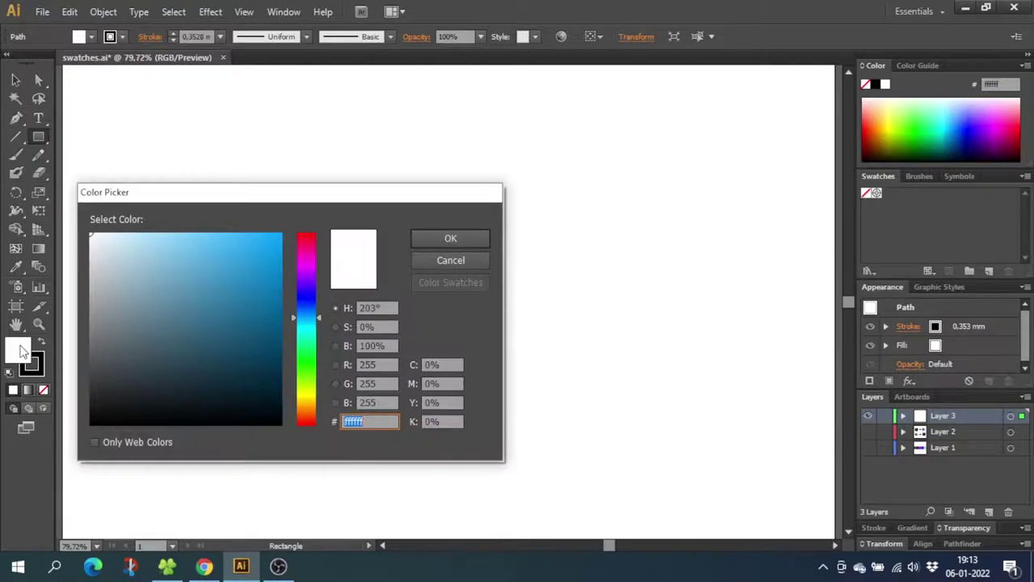
left_click(185, 264)
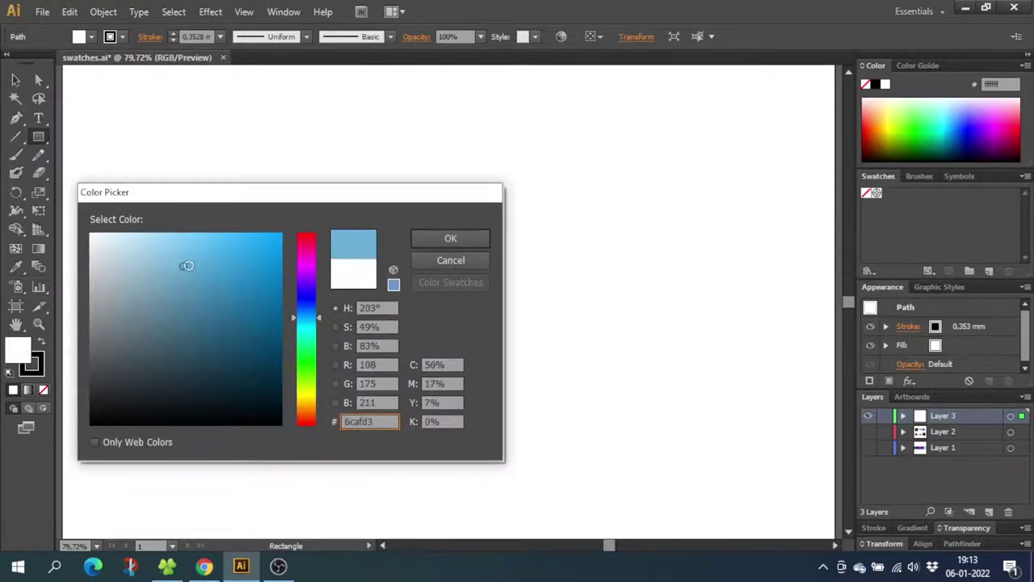
left_click(450, 241)
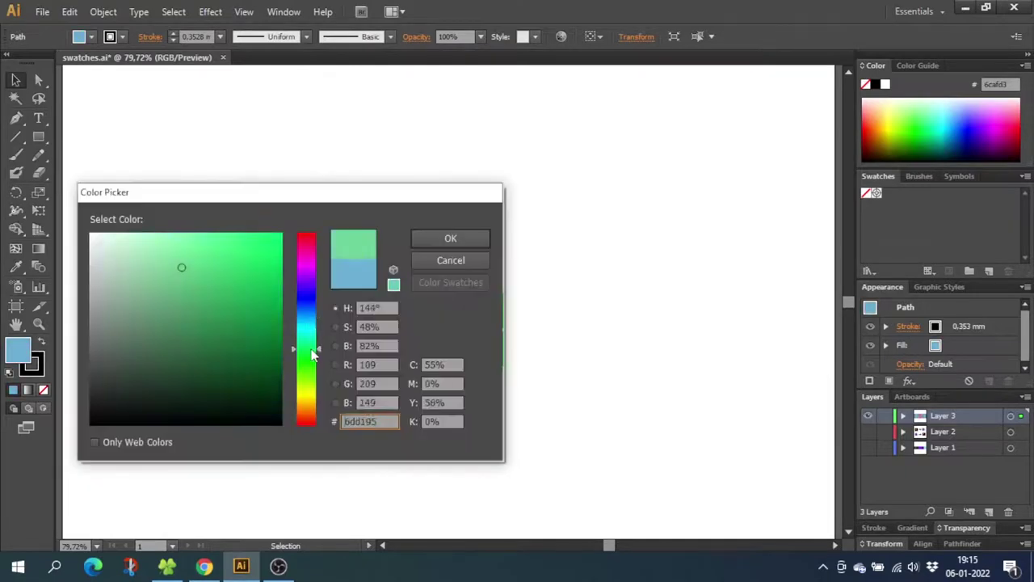
left_click(445, 254)
left_click(482, 286)
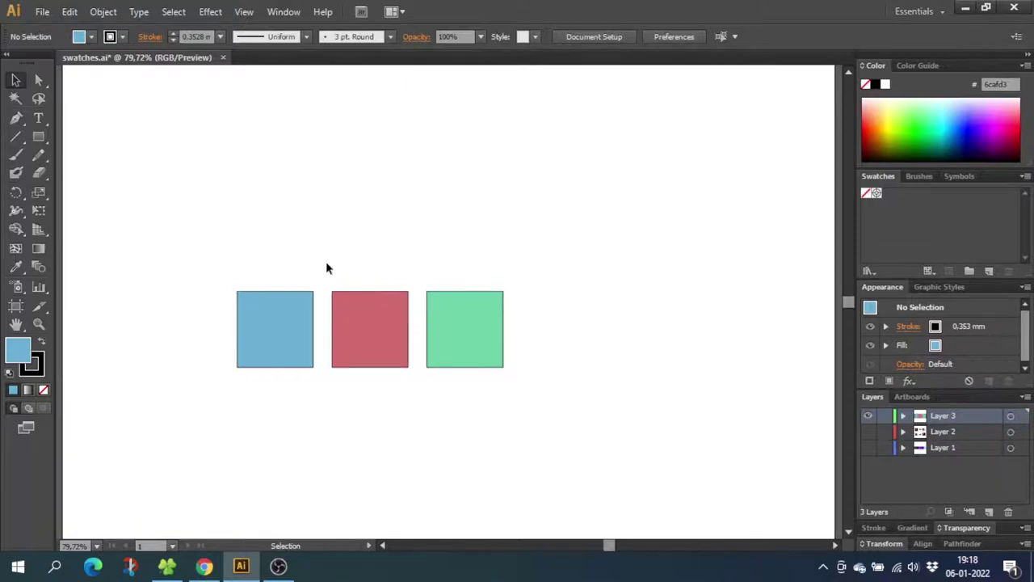
Save the blue square's fill as a new swatch
left_click(278, 295)
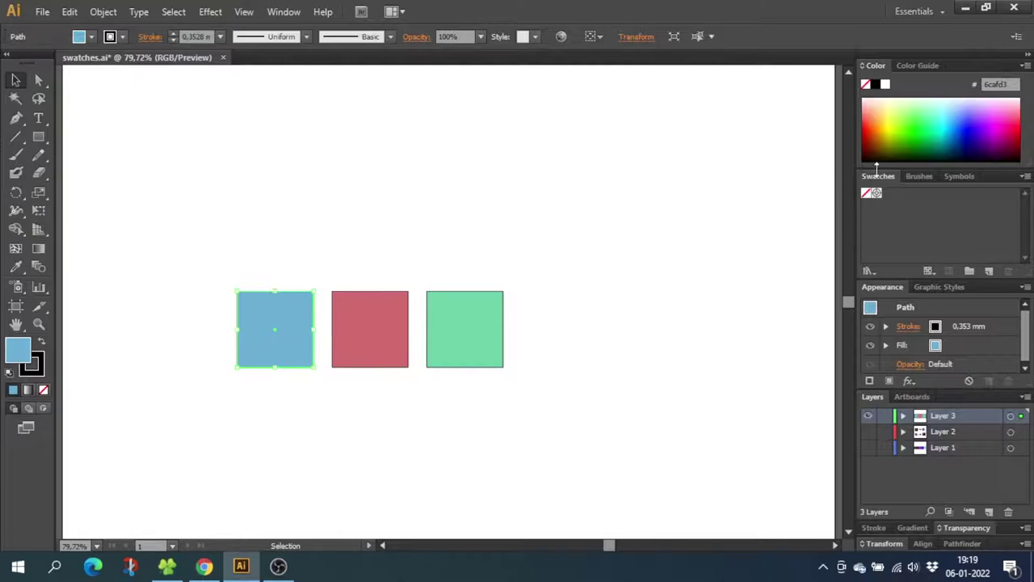
left_click(282, 12)
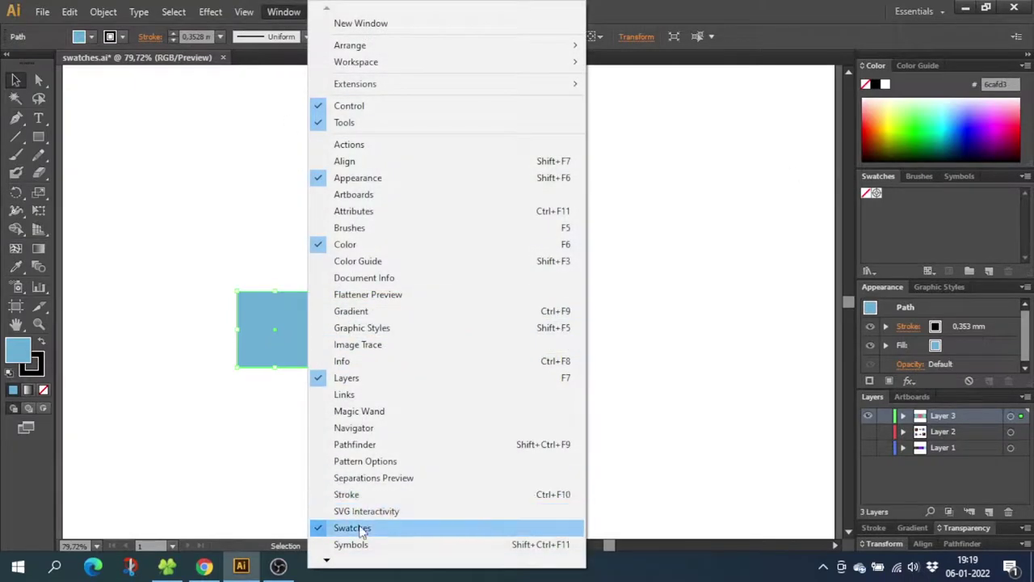
left_click(989, 273)
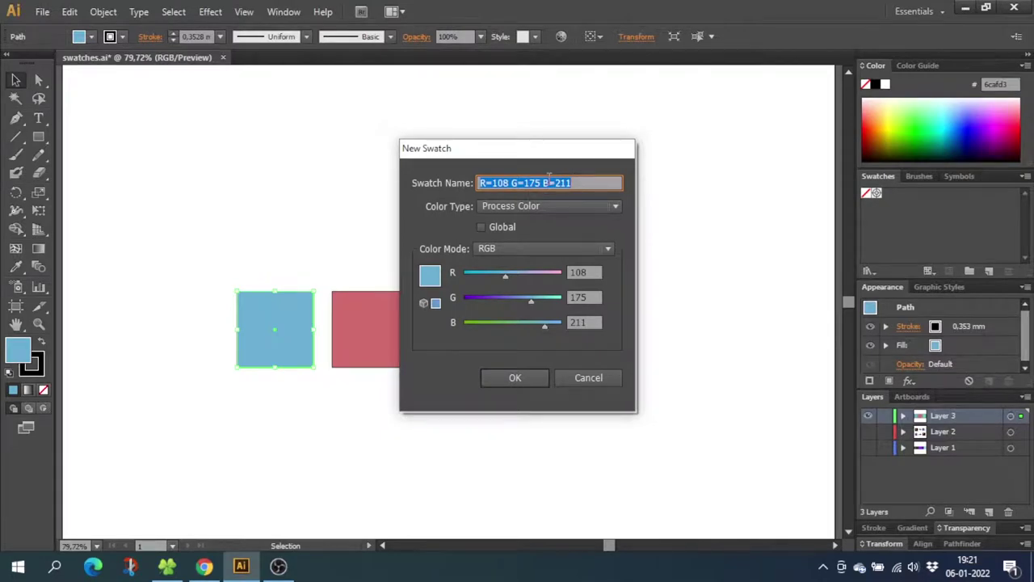
left_click(519, 378)
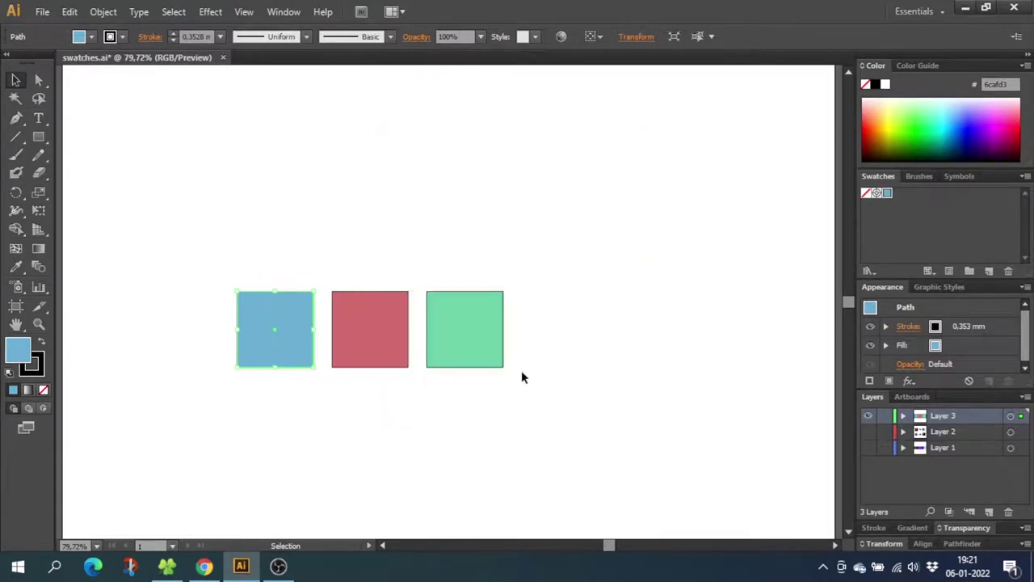
Add the red and green square fills as two more new swatches
left_click(400, 339)
left_click(989, 271)
left_click(519, 379)
left_click(493, 356)
left_click(990, 270)
left_click(519, 378)
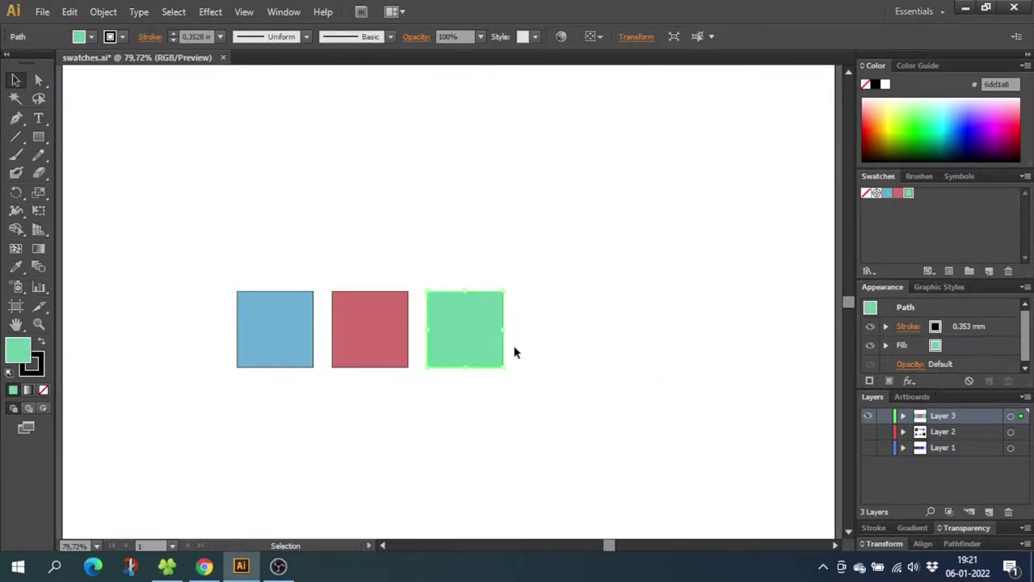
left_click(905, 229)
left_click(1025, 177)
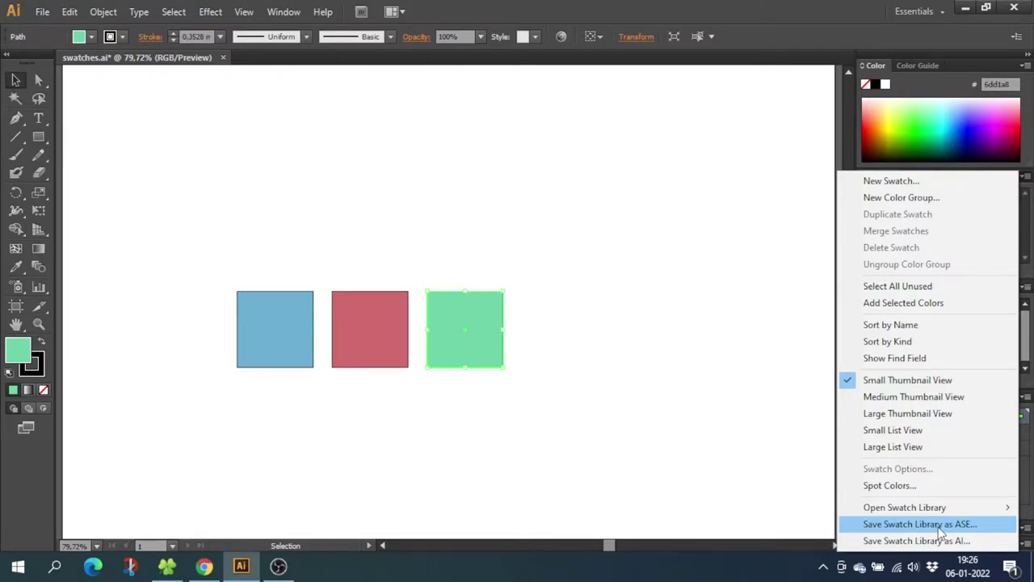
Save the swatches to the Desktop as the ASE library 'Brand colors', accepting the exchange warning
left_click(938, 526)
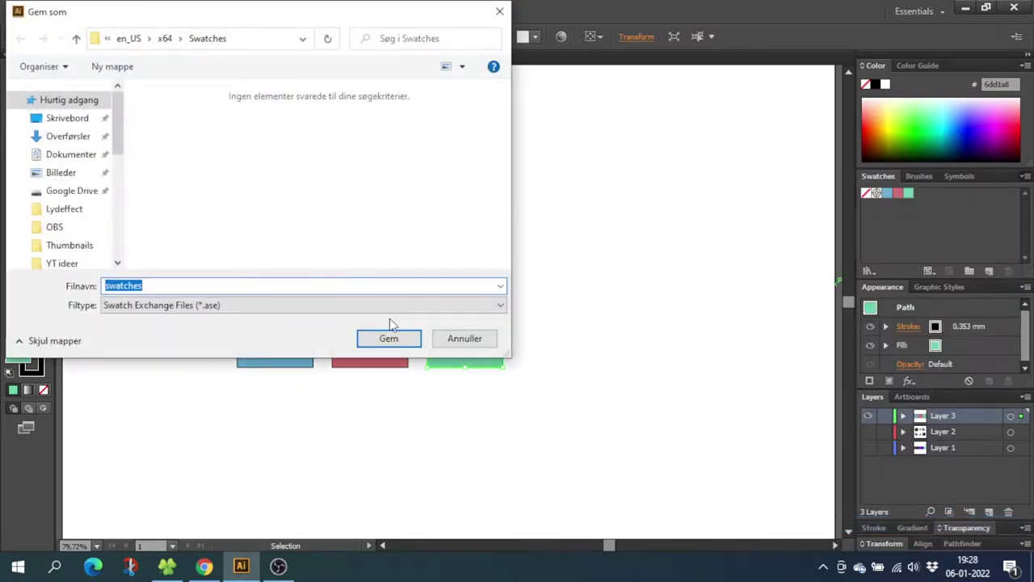
type("Brand colors")
left_click(69, 121)
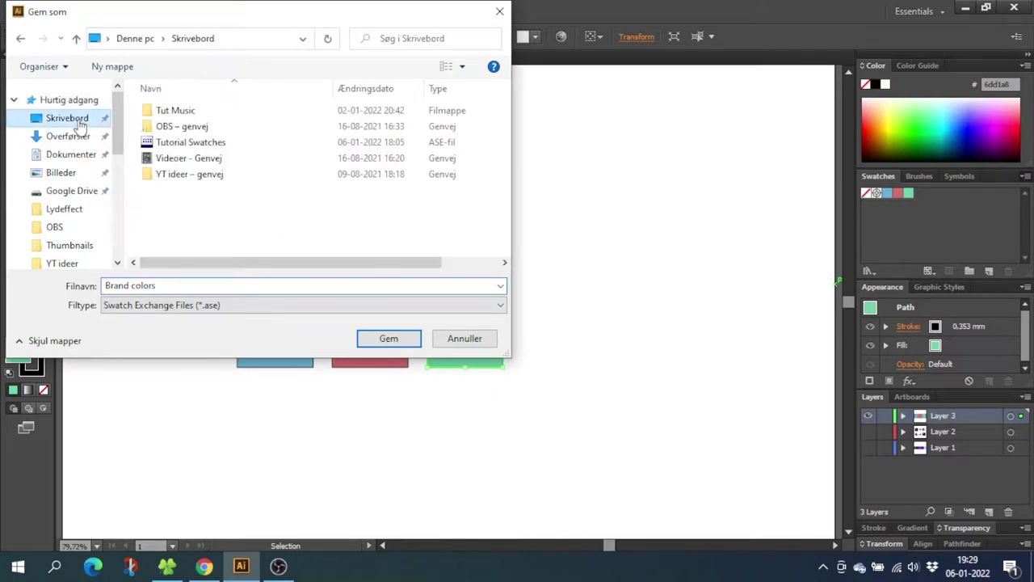
left_click(388, 344)
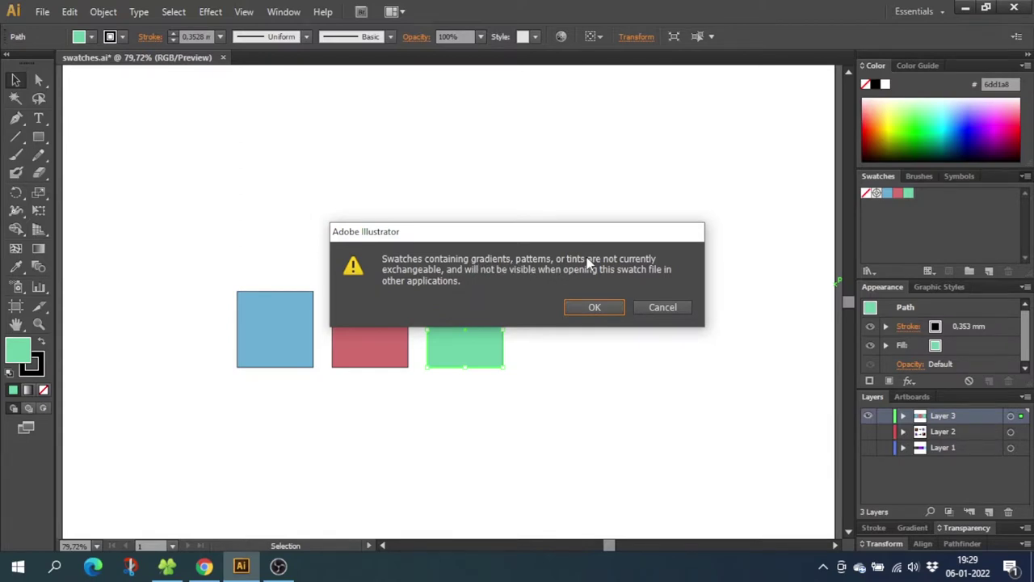
left_click(592, 303)
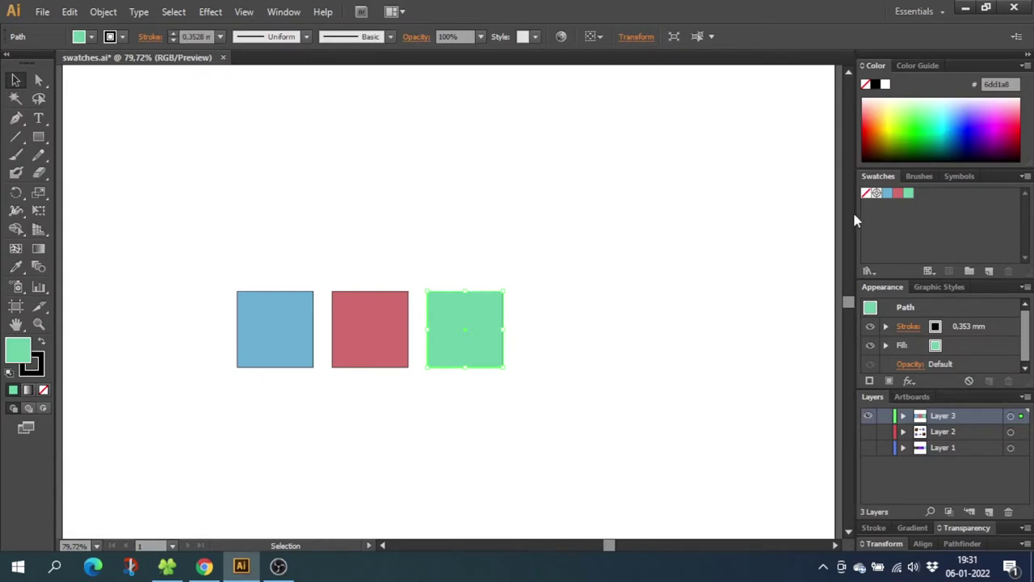
Open Brand colors.ase from the Desktop as a swatch library via Other Library
left_click(1025, 177)
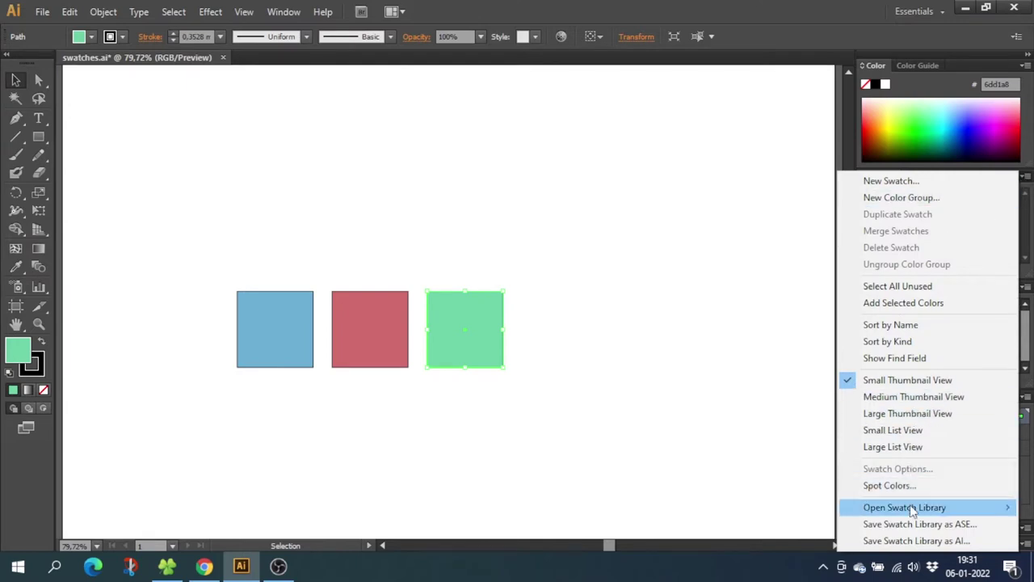
mouse_move(911, 511)
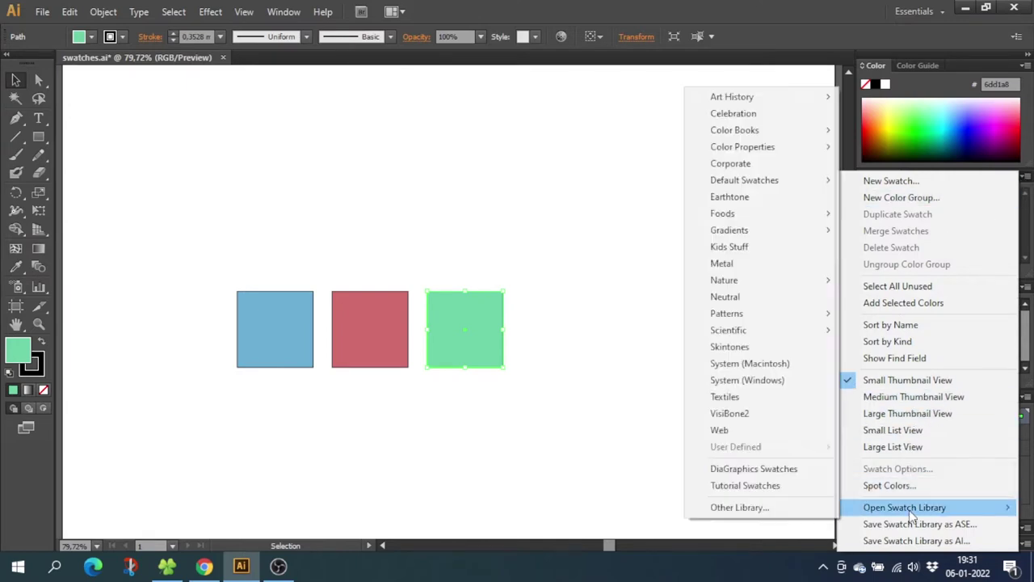
left_click(784, 508)
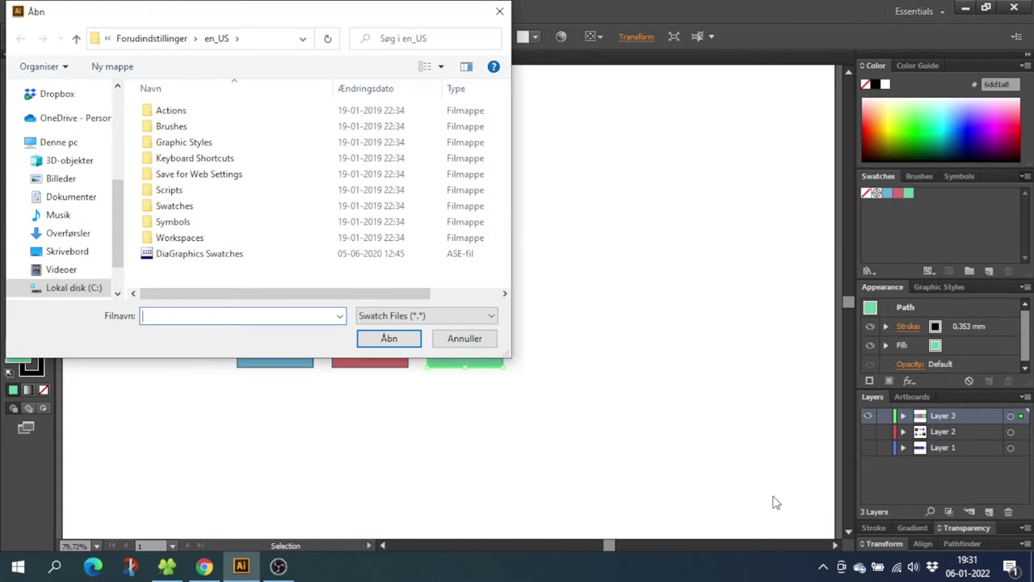
left_click(60, 252)
left_click(178, 208)
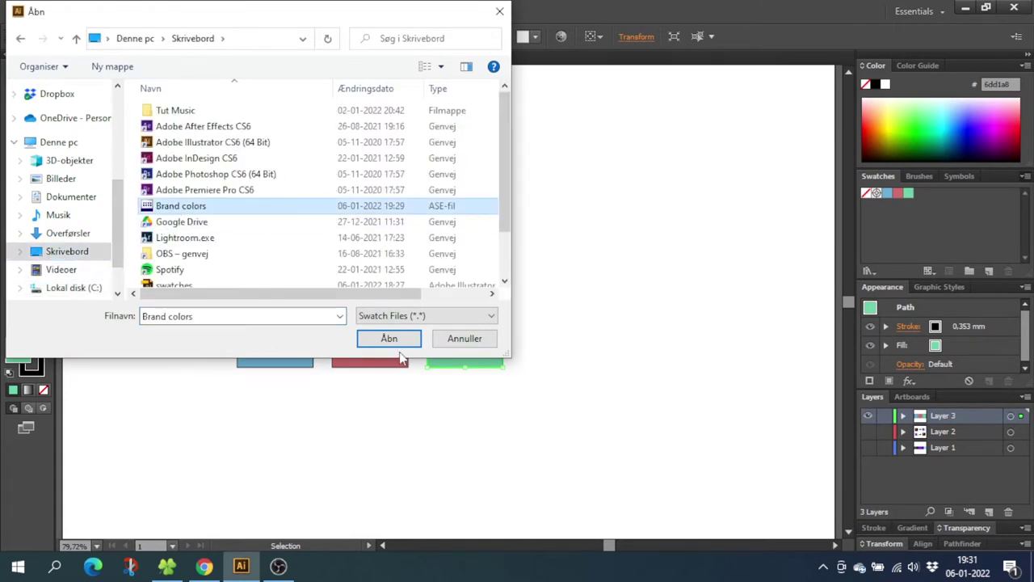
left_click(389, 339)
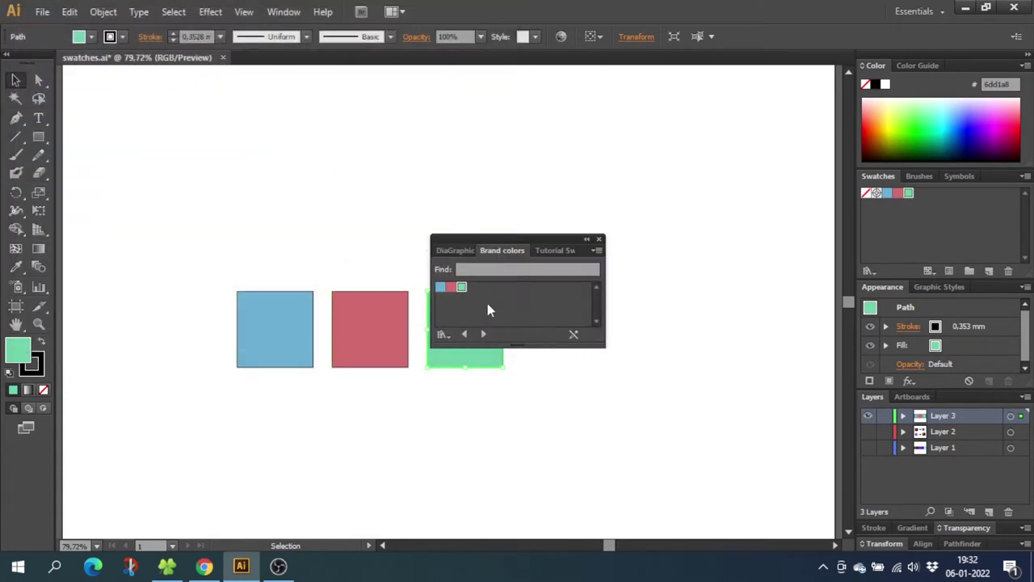
Drag the library's blue, red and green colours into the document Swatches panel
left_click_drag(461, 293, 881, 220)
left_click(440, 288)
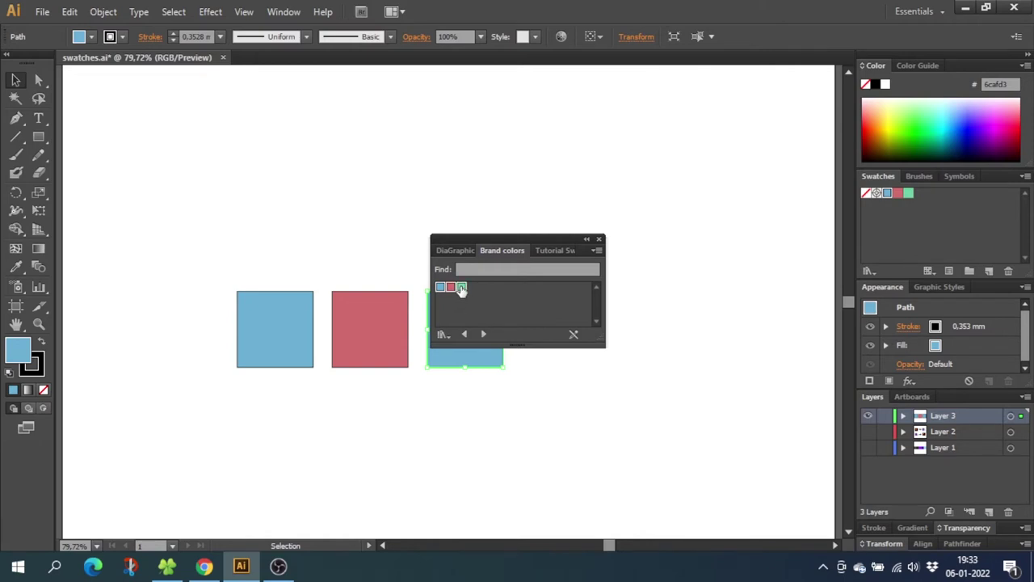
left_click_drag(462, 287, 934, 213)
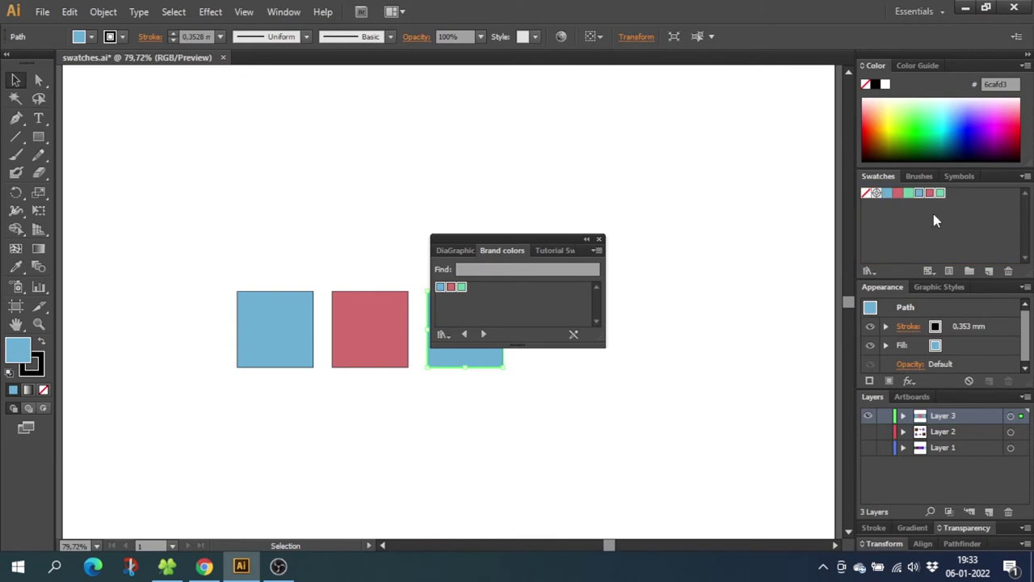